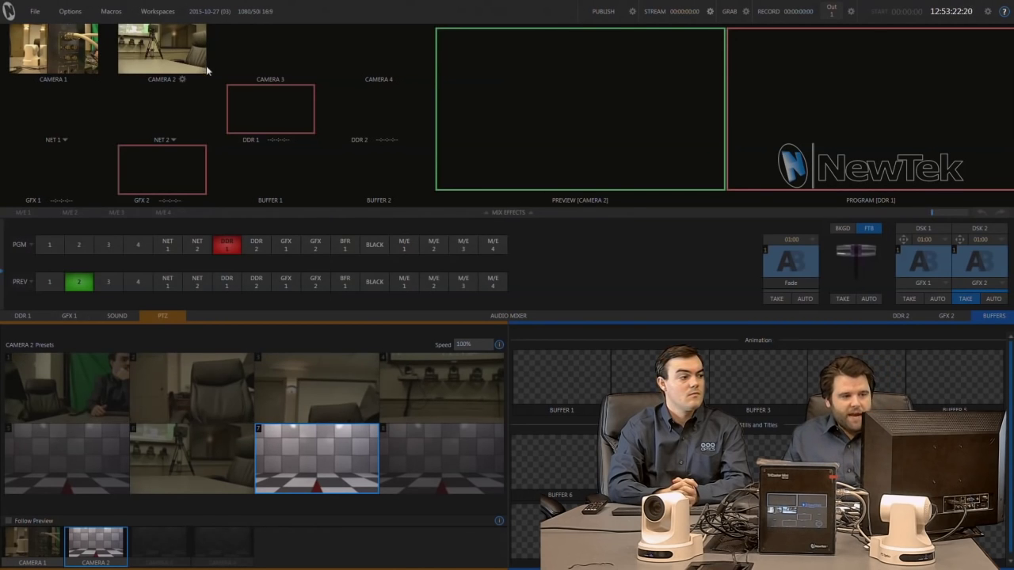
- Pan Camera 2 right from its preset 7 settings, then show Camera 1's presets
left_click(375, 430)
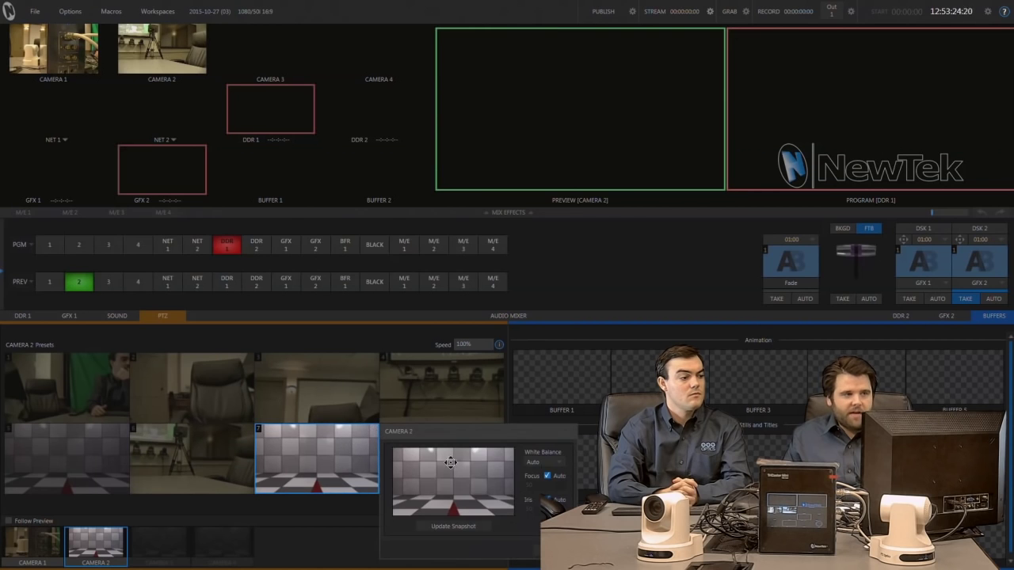
left_click_drag(450, 462, 447, 480)
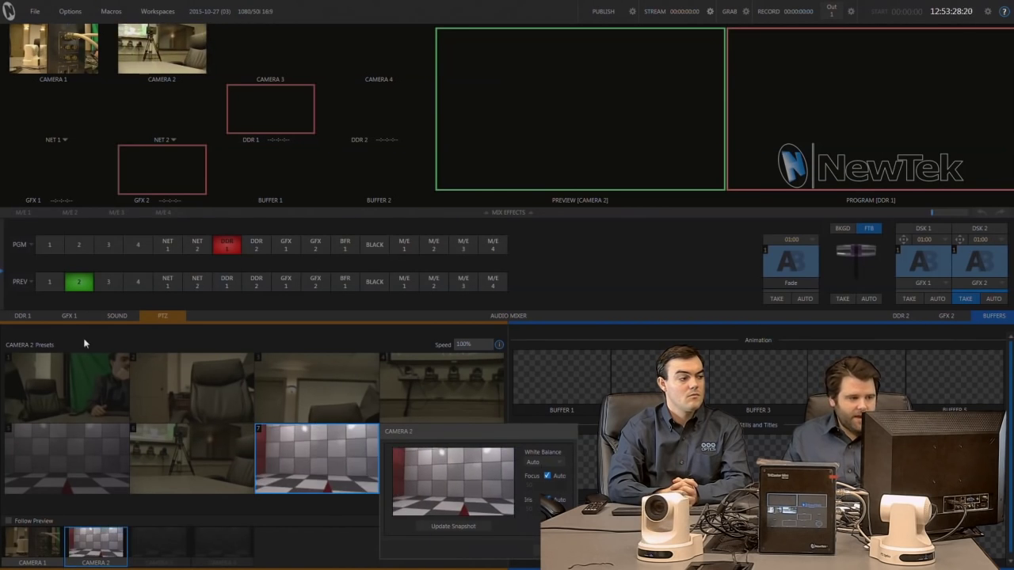
left_click(31, 546)
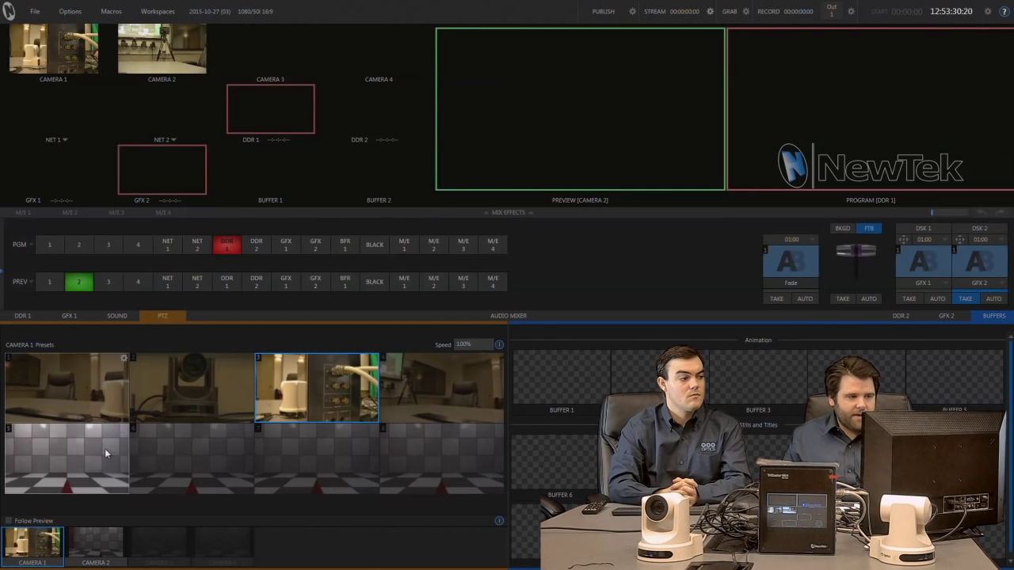
- View and close Camera 1's preset 5 settings, then recall preset 1
left_click(124, 429)
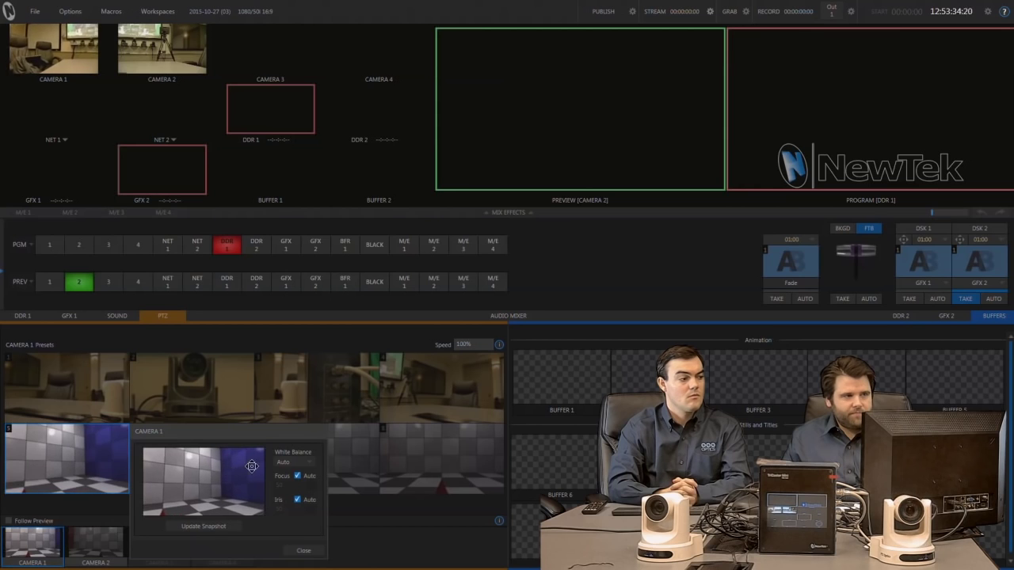
left_click(302, 551)
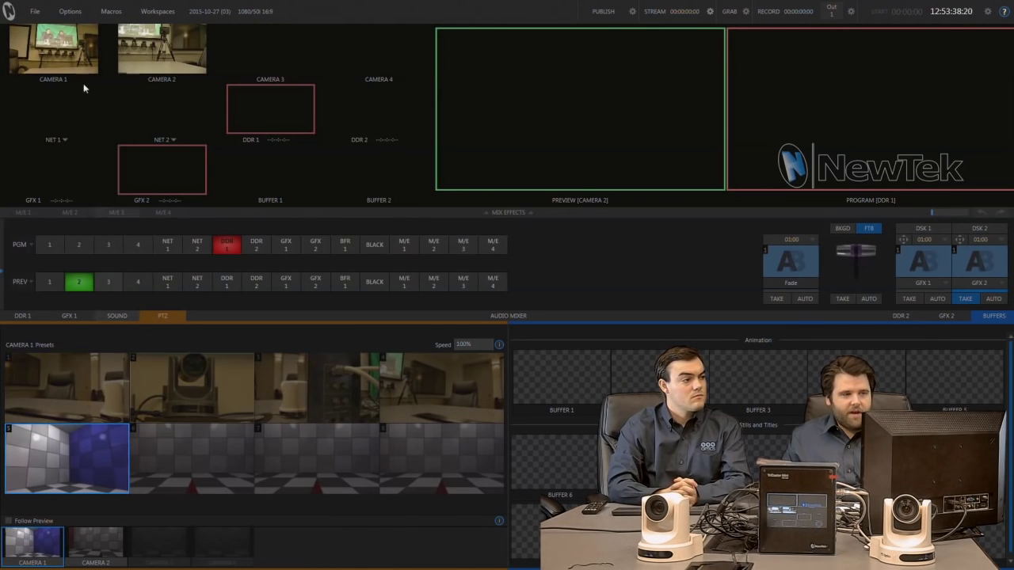
mouse_move(67, 386)
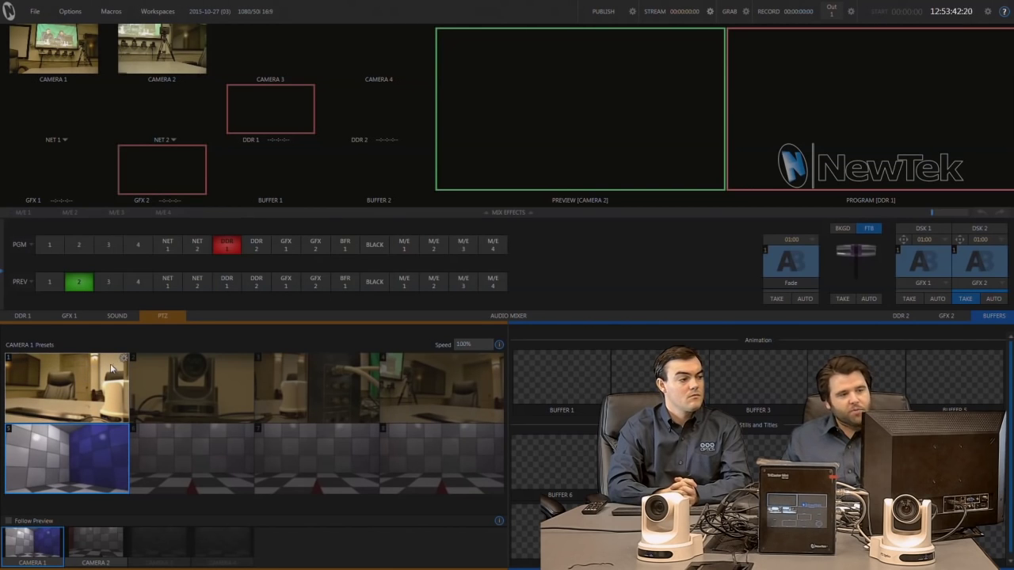
left_click(91, 382)
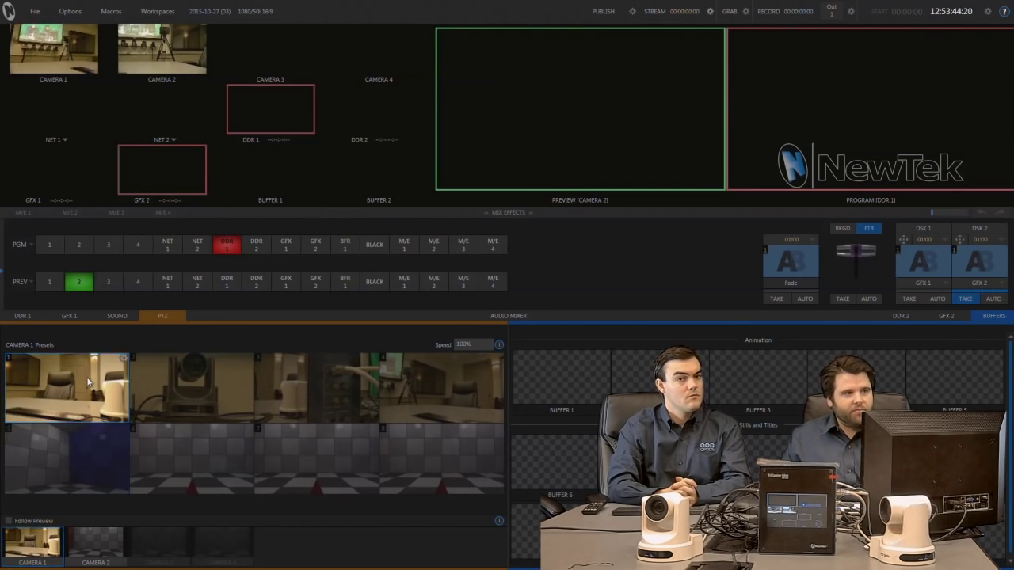
mouse_move(191, 386)
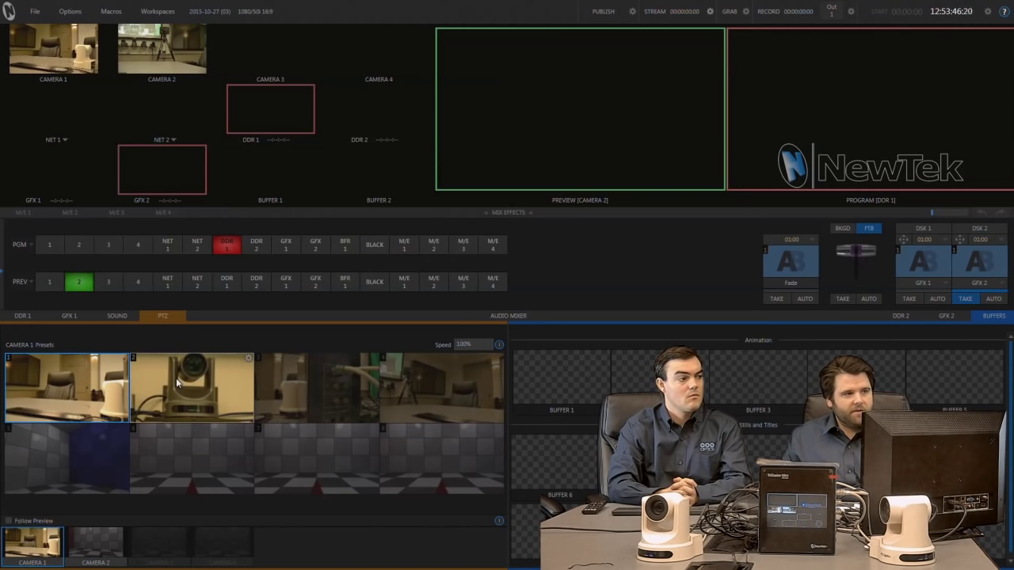
- Recall Camera 1's presets 2, 3 and 4 in turn
left_click(176, 382)
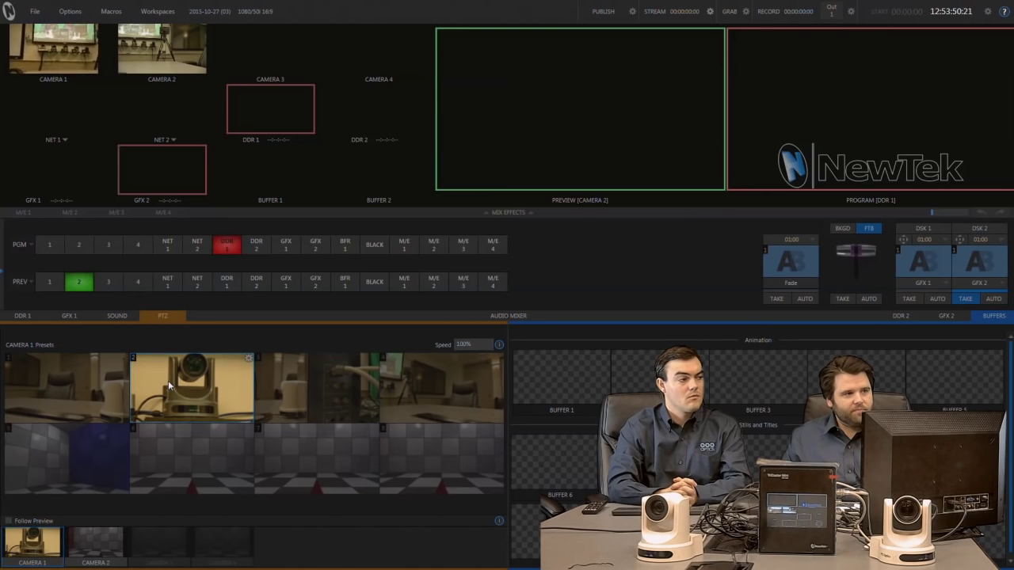
left_click(307, 388)
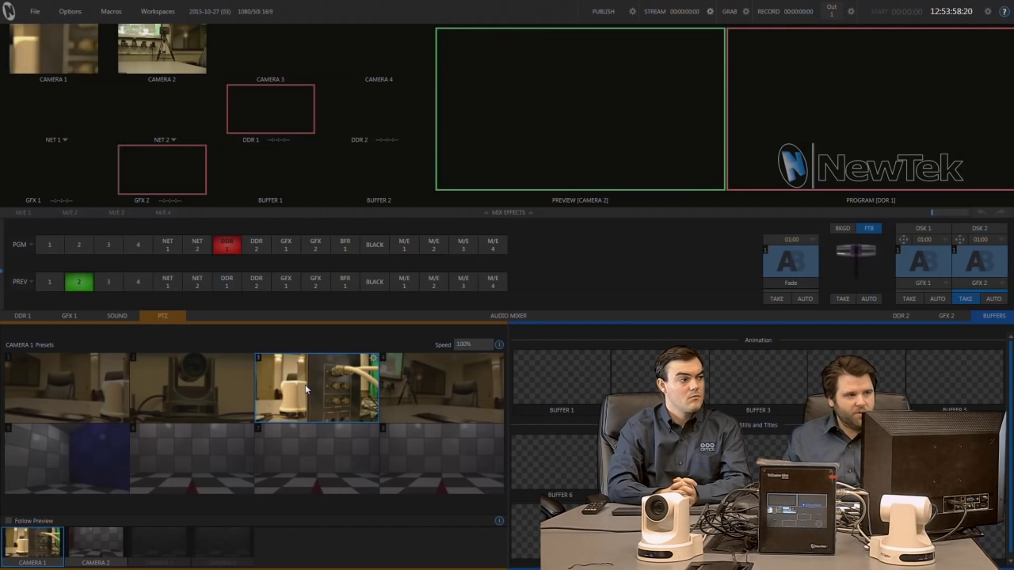
left_click(436, 387)
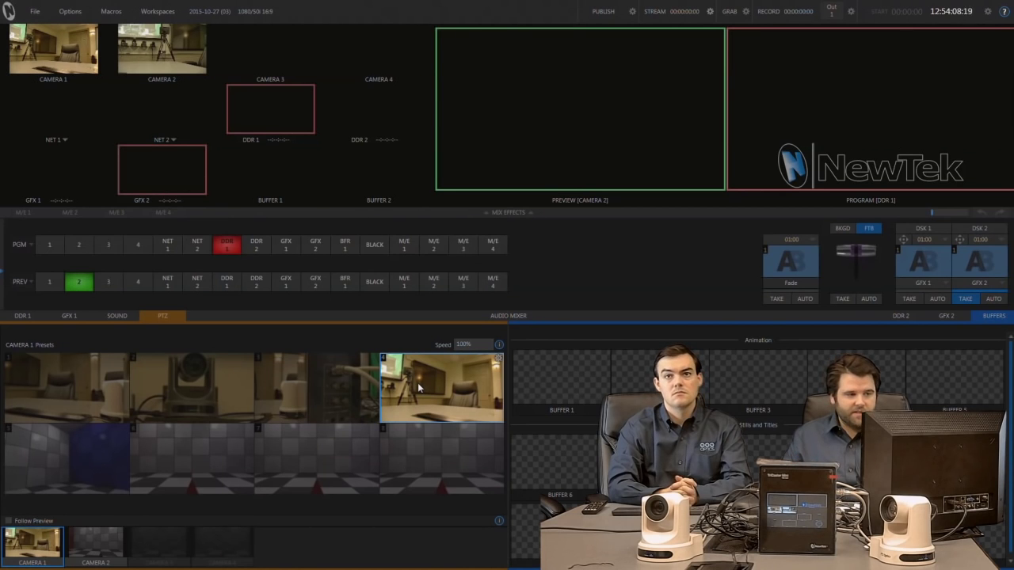
- Save Camera 1's current tripod shot as preset 5's snapshot and recall preset 5
left_click(122, 430)
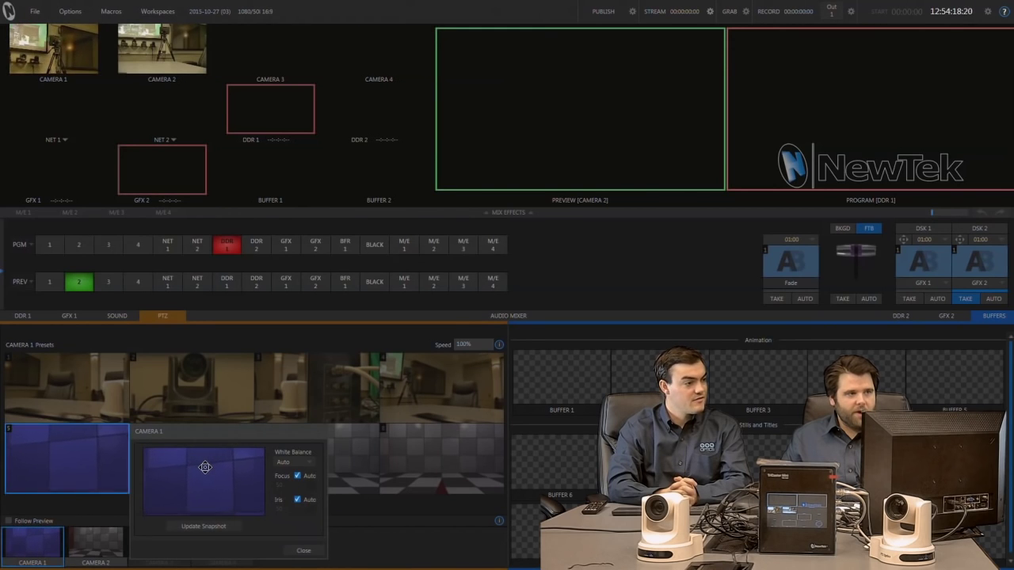
left_click(204, 527)
left_click(303, 550)
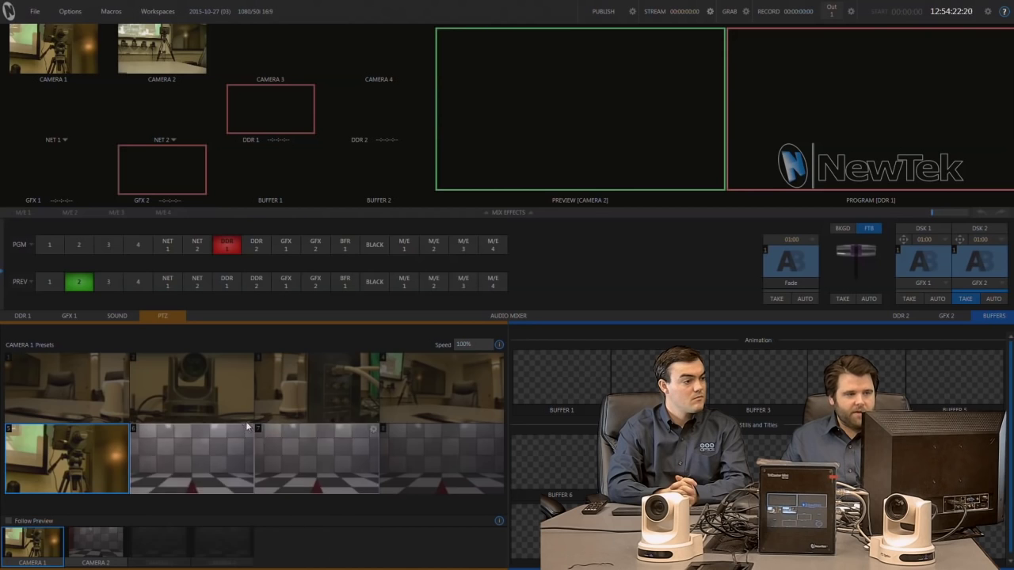
left_click(78, 461)
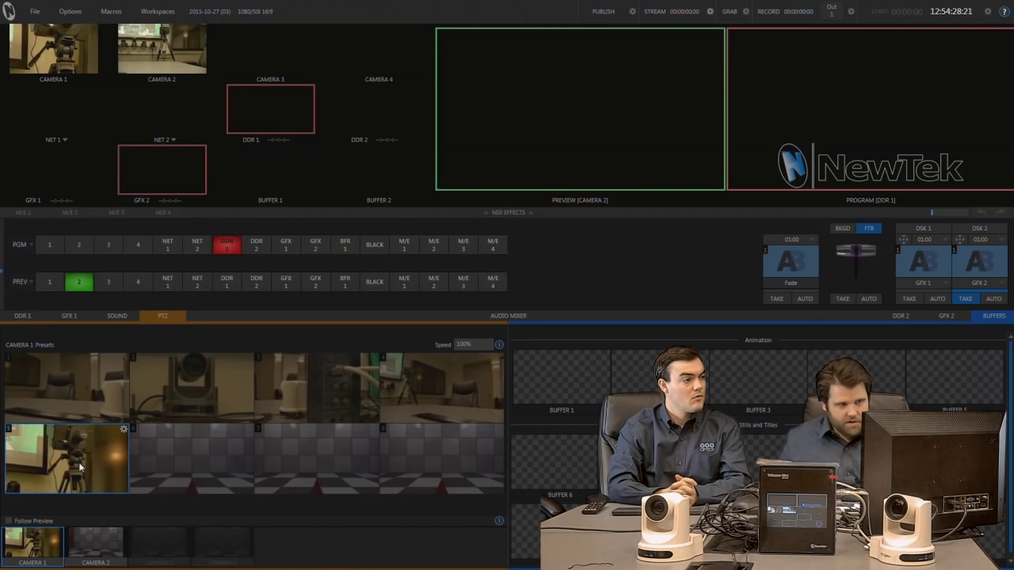